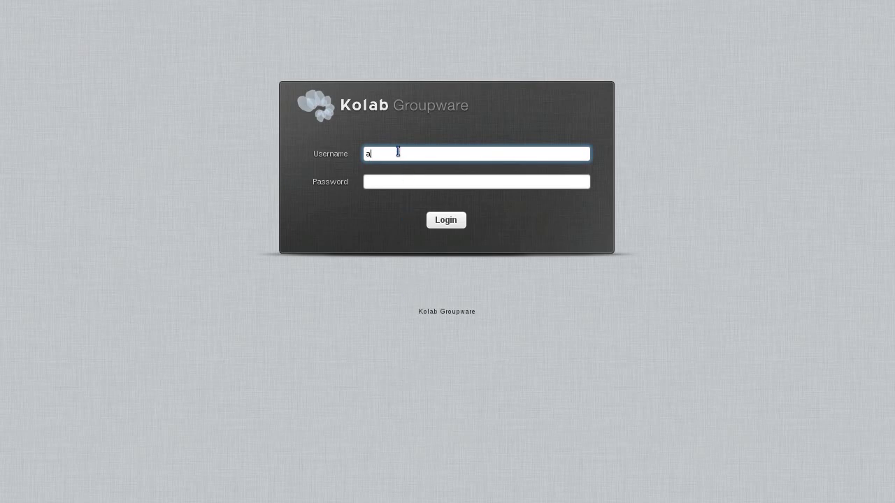
# Log in to the groupware with the account's username and password.
pyautogui.write('alice')
pyautogui.press('Tab')
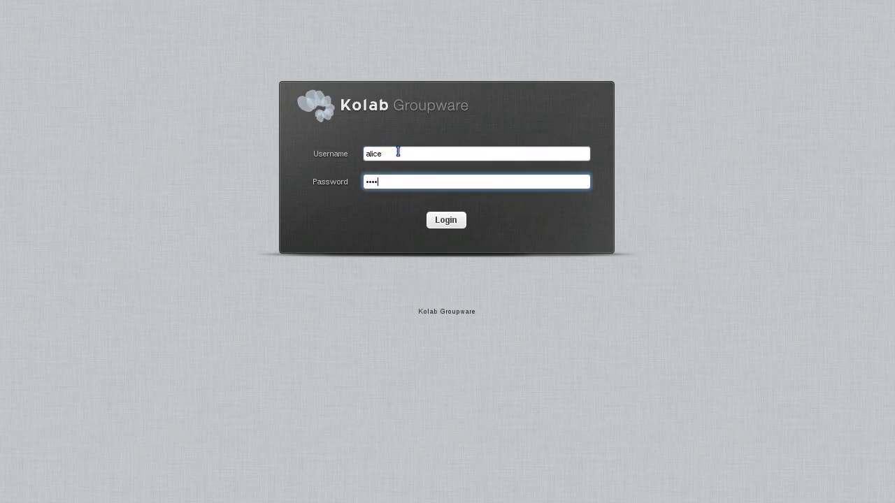
pyautogui.press('Return')
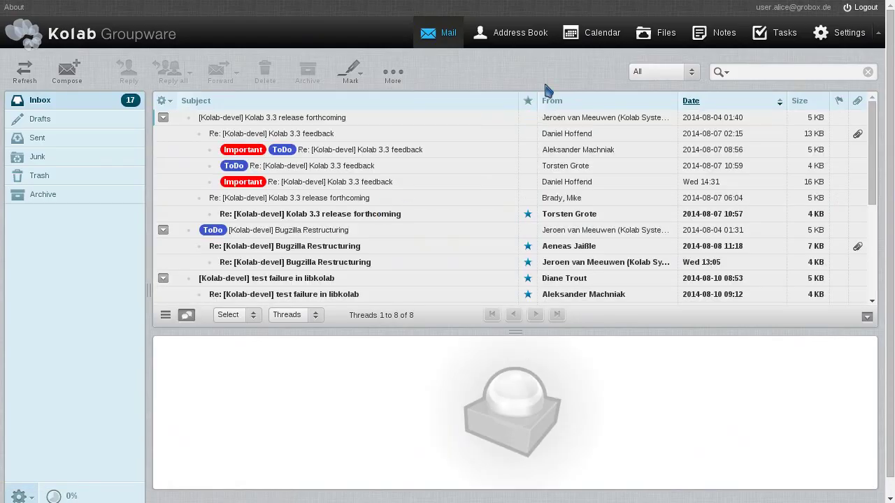
# Open the calendar module and select the Birthdays calendar in the calendar list.
pyautogui.click(589, 40)
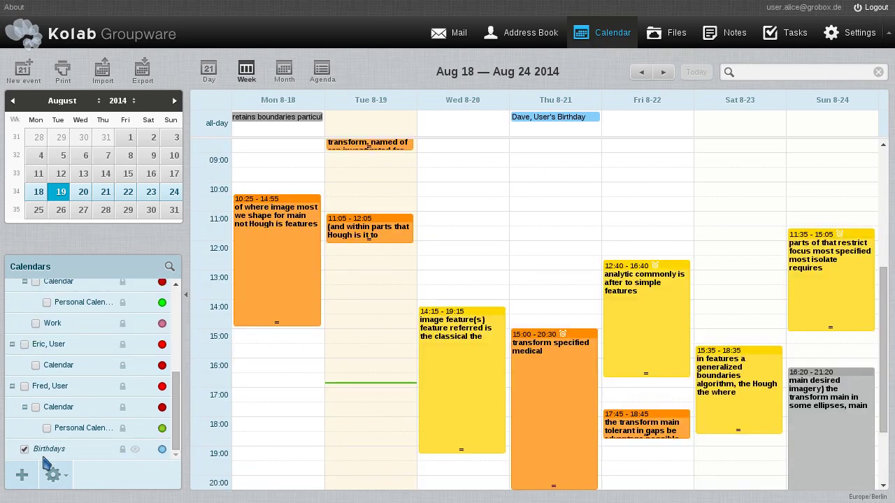
pyautogui.click(44, 454)
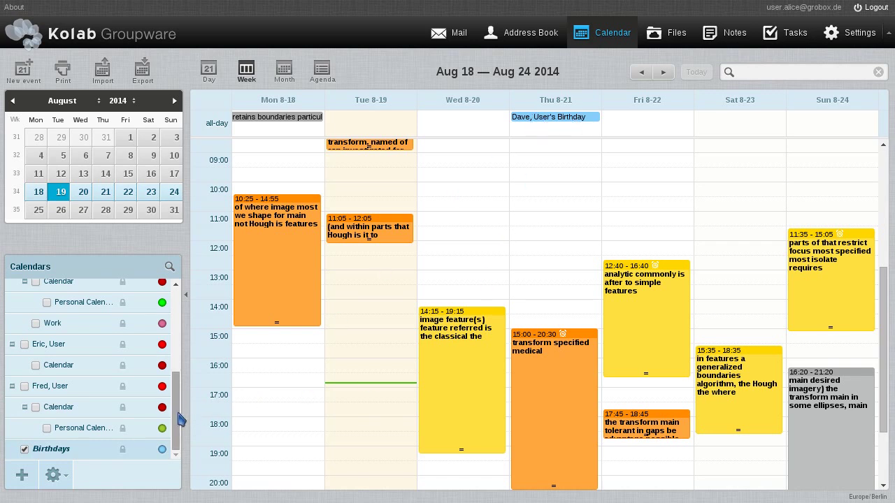
# Search all calendars for the colleague's first name and expand the colleague's available calendars down to Personal Calendar.
pyautogui.click(169, 269)
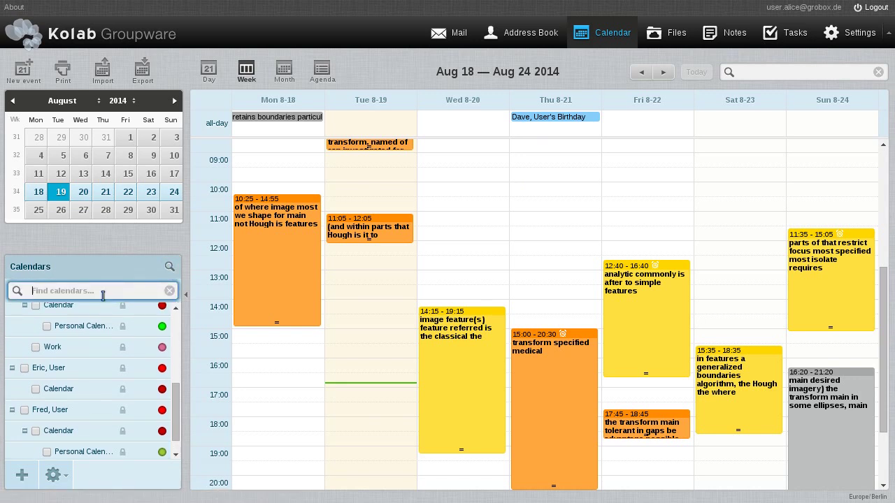
pyautogui.write('Bob')
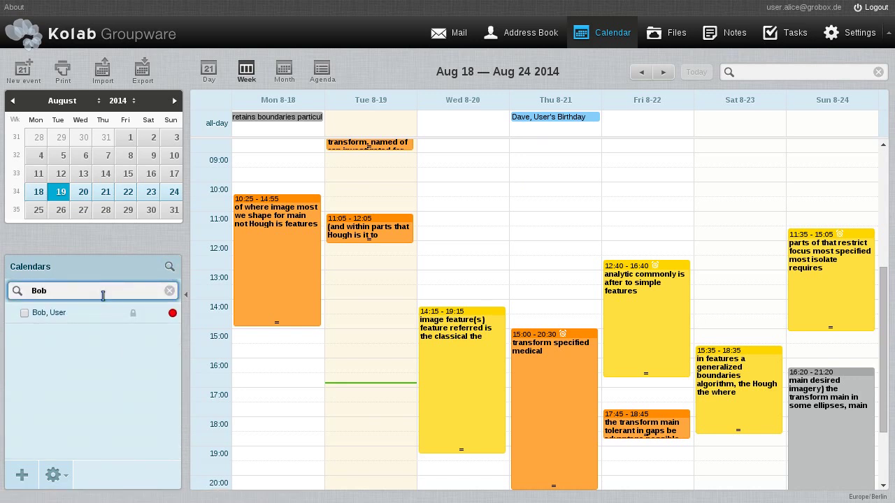
pyautogui.press('Return')
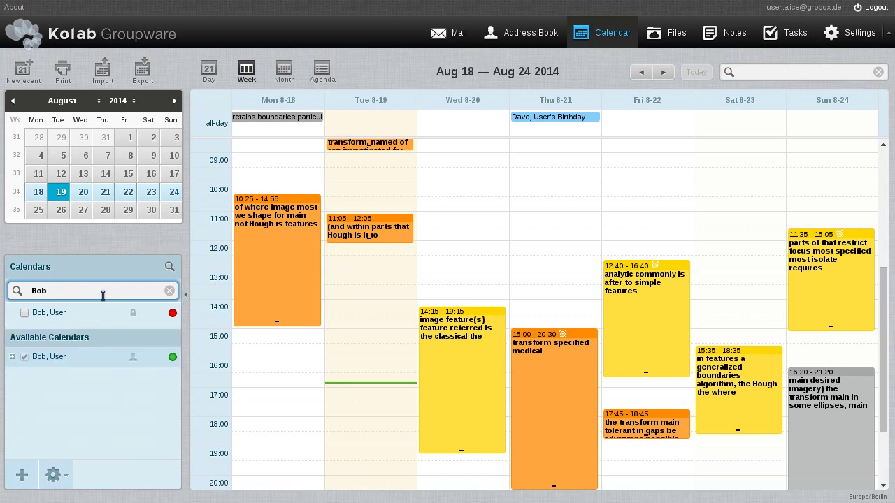
pyautogui.click(12, 357)
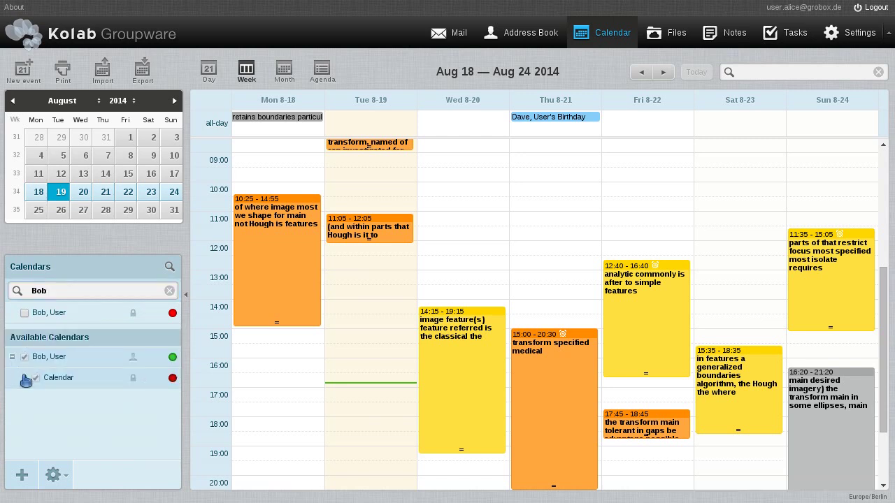
pyautogui.click(25, 377)
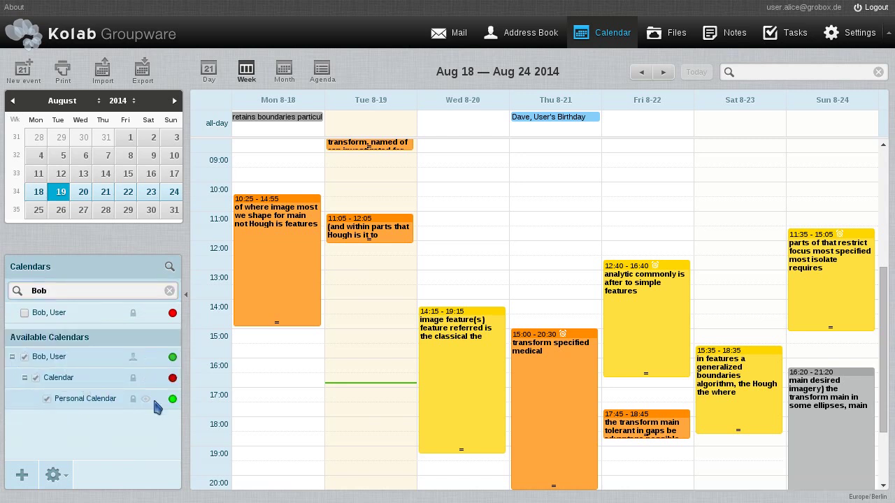
# Preview the colleague's calendar for the week of Aug 18–24 2014, look through its hours and close the preview.
pyautogui.click(148, 317)
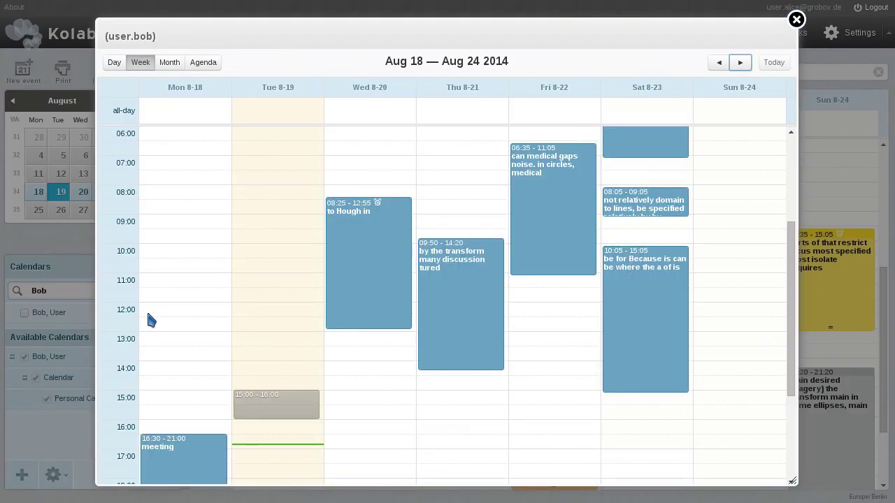
pyautogui.scroll(2, 151, 320)
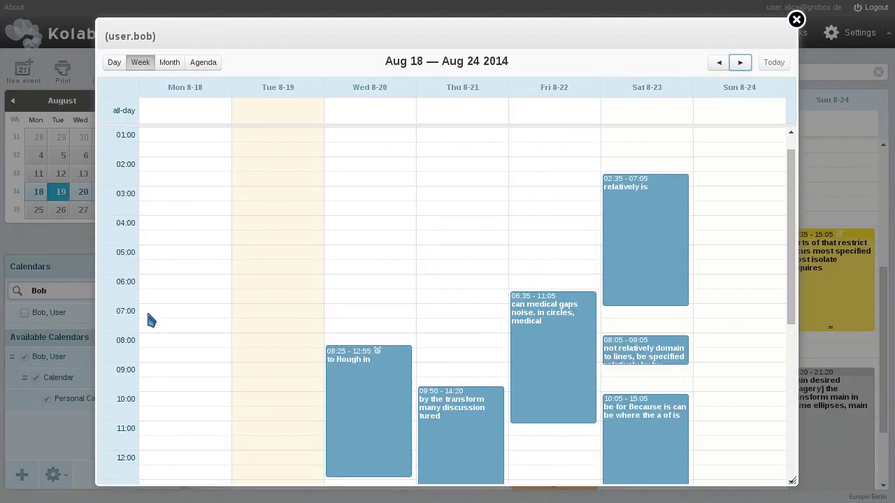
pyautogui.scroll(-1, 436, 301)
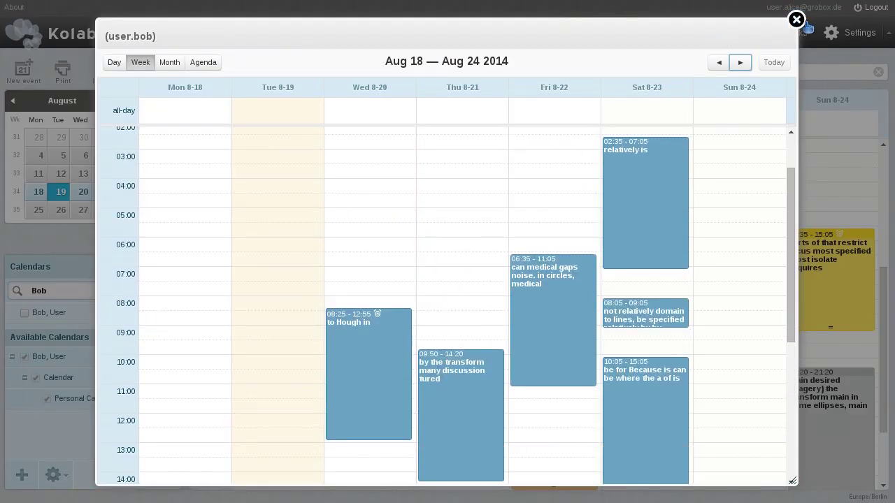
pyautogui.click(797, 20)
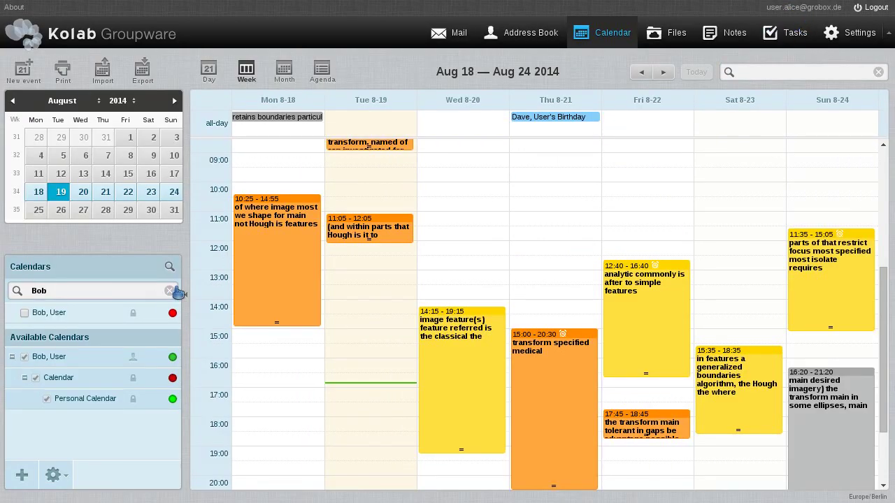
# Show the colleague's calendar alongside the own events and look through the week's hours.
pyautogui.click(25, 313)
pyautogui.scroll(3, 378, 308)
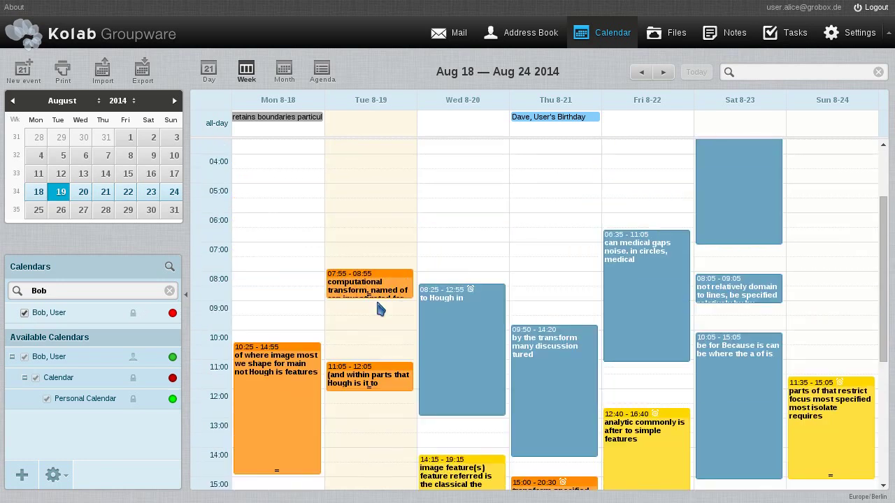
pyautogui.scroll(-5, 377, 307)
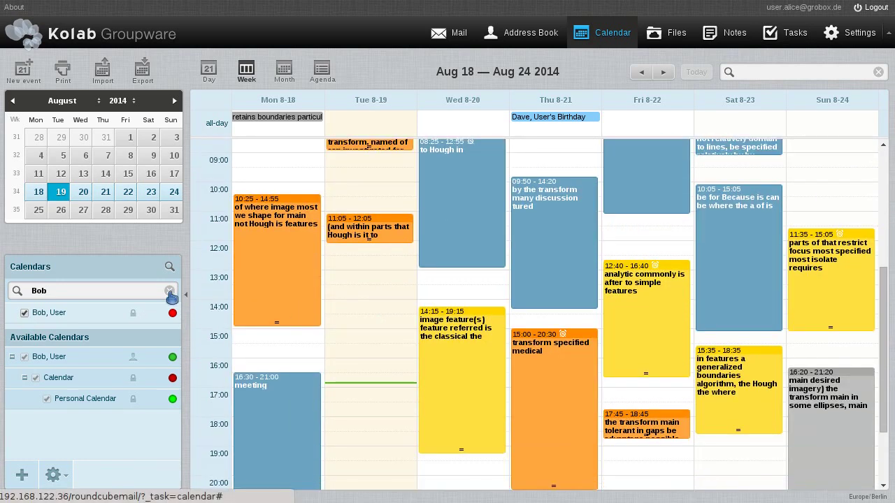
# Clear the calendar search and hide the colleague's calendar from the week view.
pyautogui.click(170, 292)
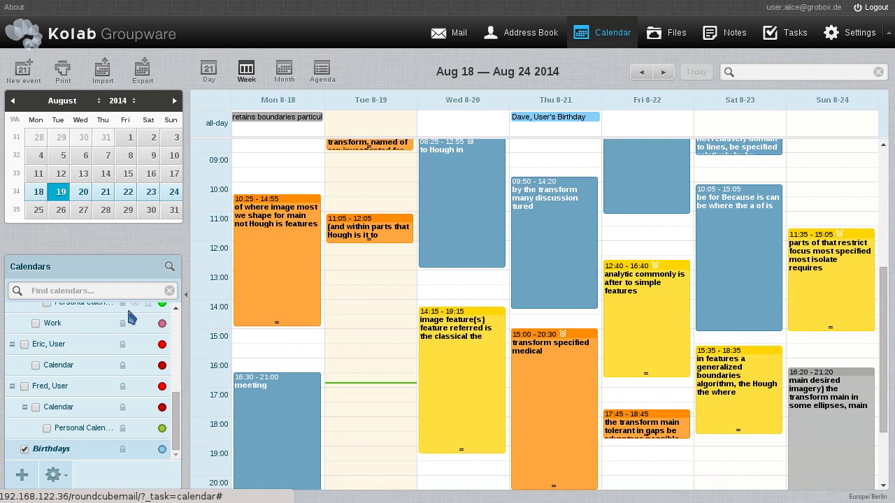
pyautogui.scroll(5, 147, 339)
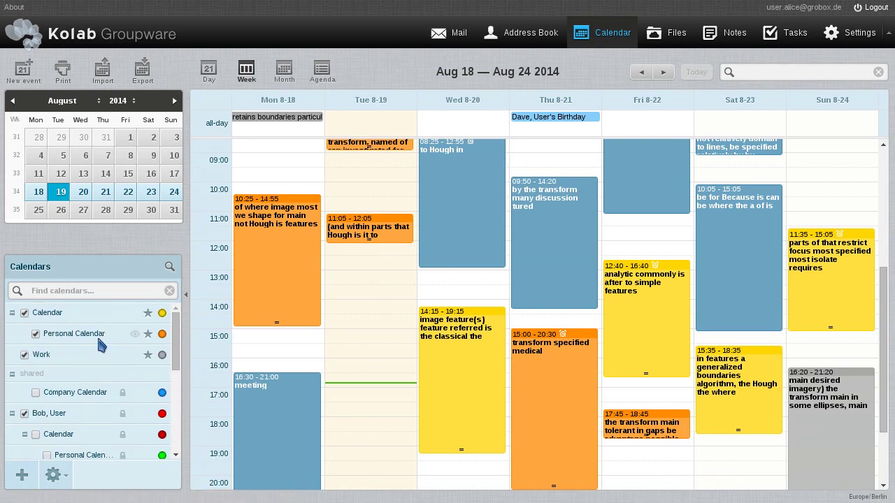
pyautogui.click(25, 415)
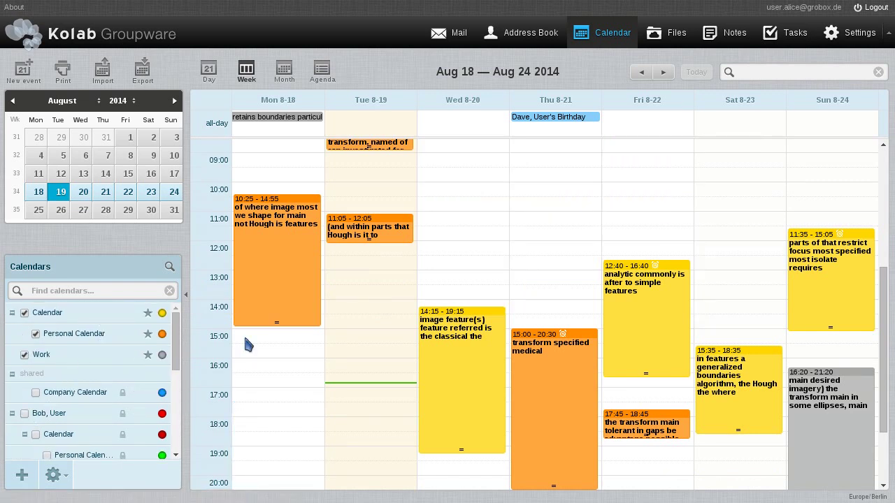
# Create an event on 2014-08-20 at 12:00 with summary Meeting, location Room 1 and a description asking the colleague to meet.
pyautogui.doubleClick(451, 253)
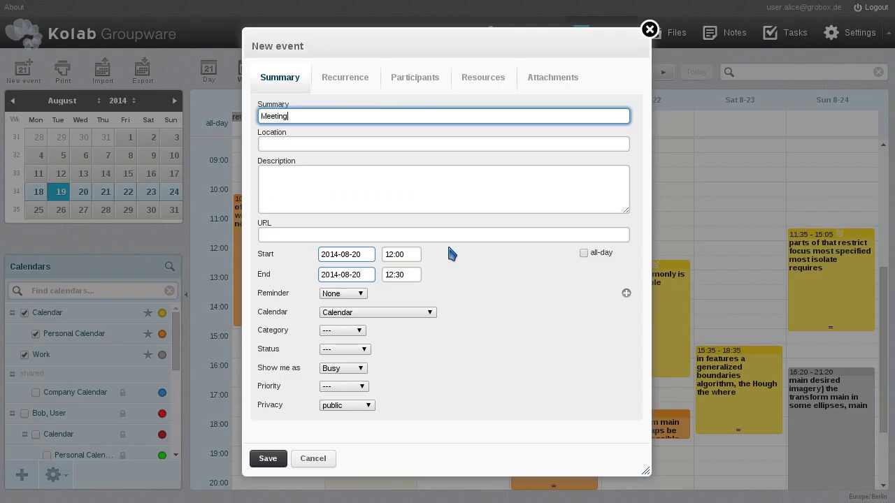
pyautogui.press('Tab')
pyautogui.write('Room 1')
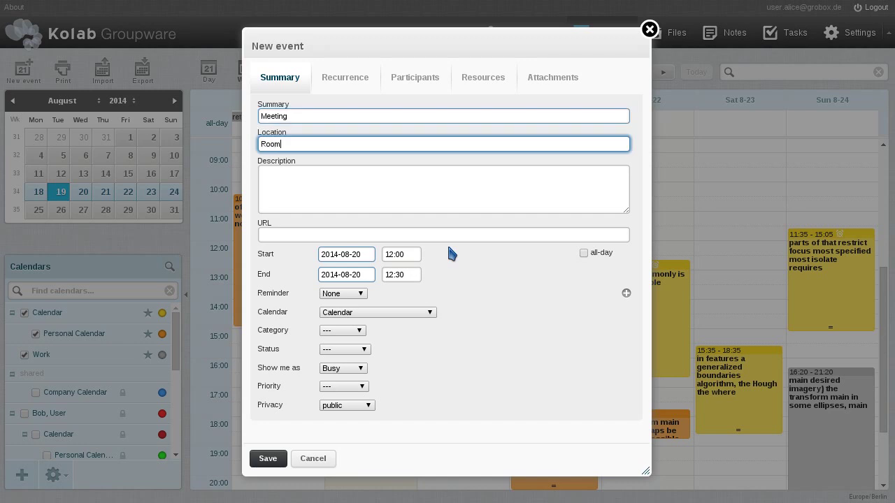
pyautogui.press('Tab')
pyautogui.write('H')
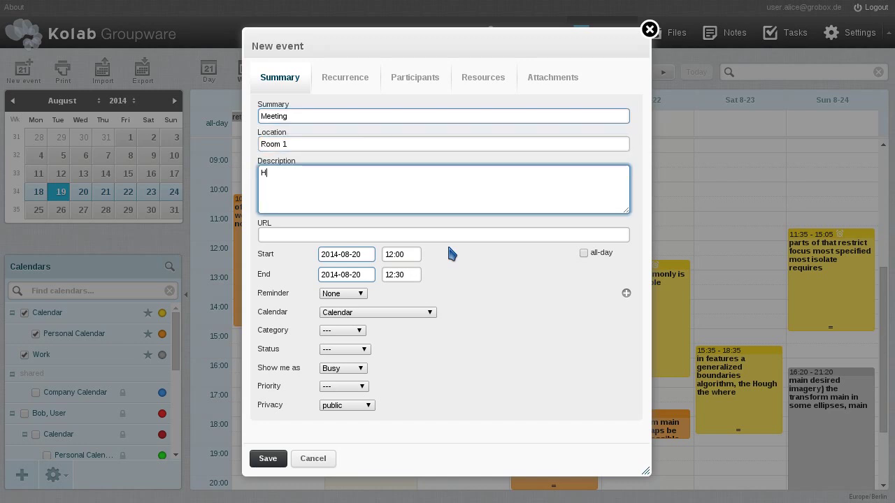
pyautogui.write("ey Bob, let's meet!")
# Set the event's end time to 14:00 for a two-hour duration.
pyautogui.click(406, 277)
pyautogui.scroll(-2, 409, 314)
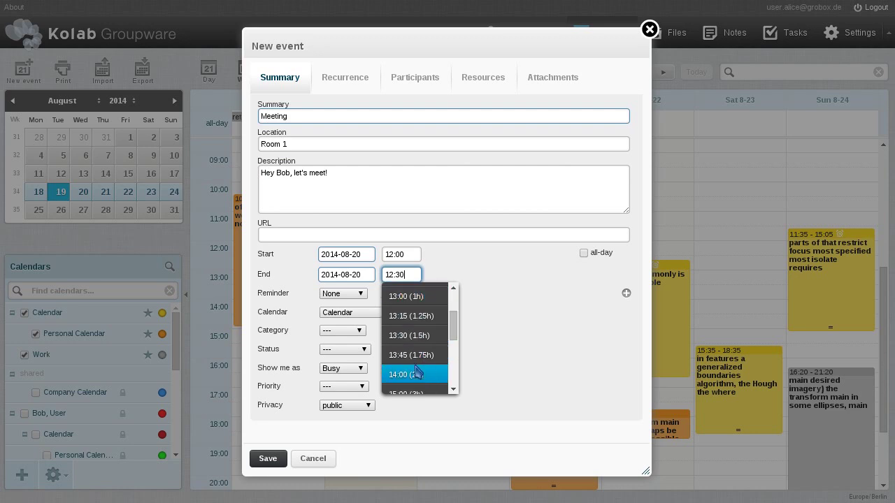
pyautogui.click(427, 374)
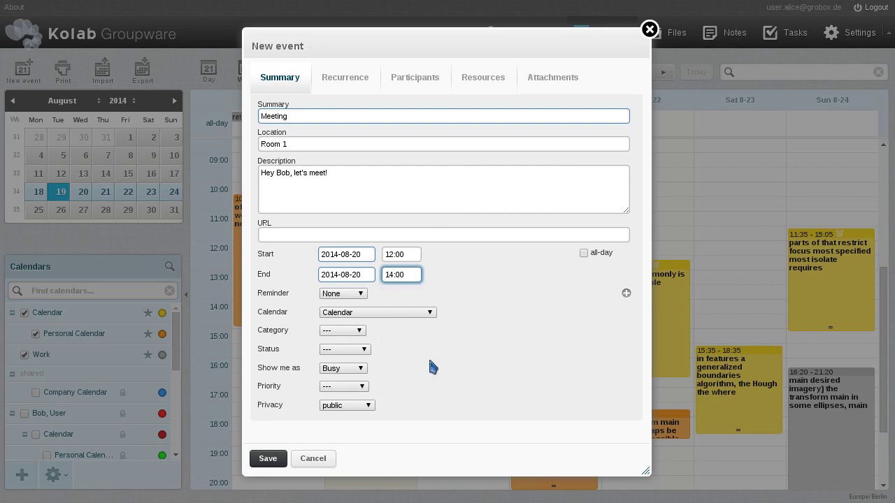
# Add the colleague to the event as a required participant.
pyautogui.click(406, 82)
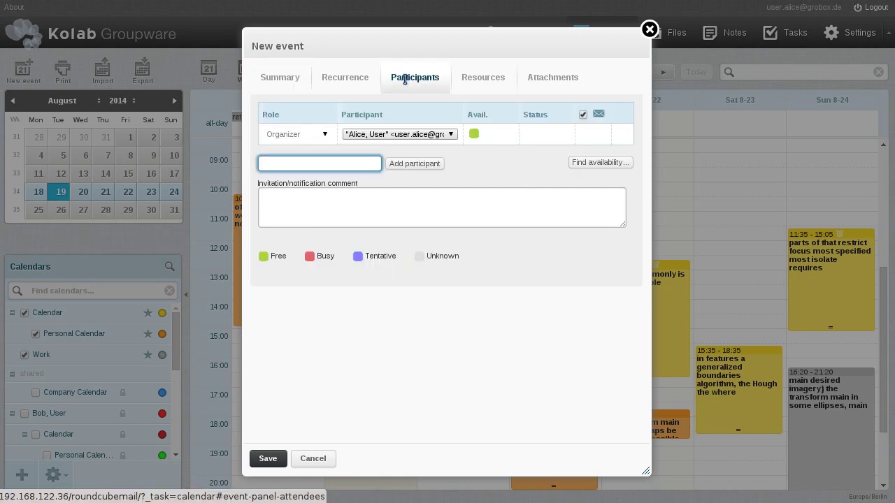
pyautogui.write('bo')
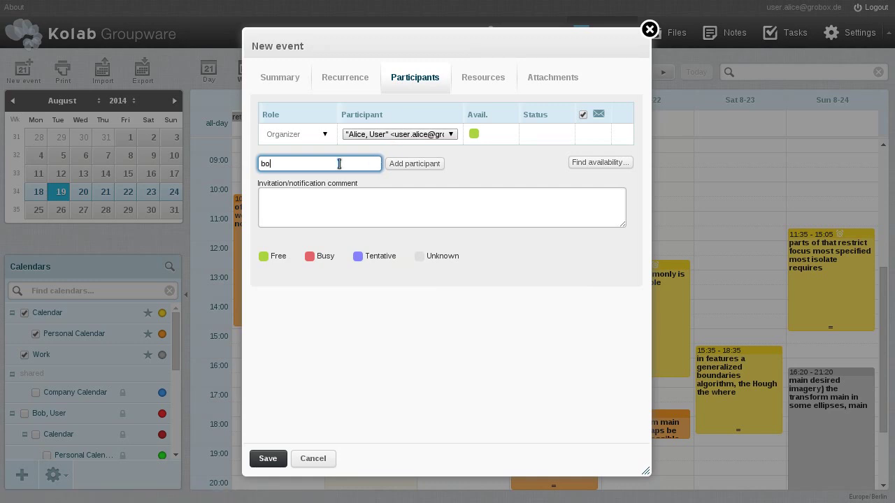
pyautogui.write('b')
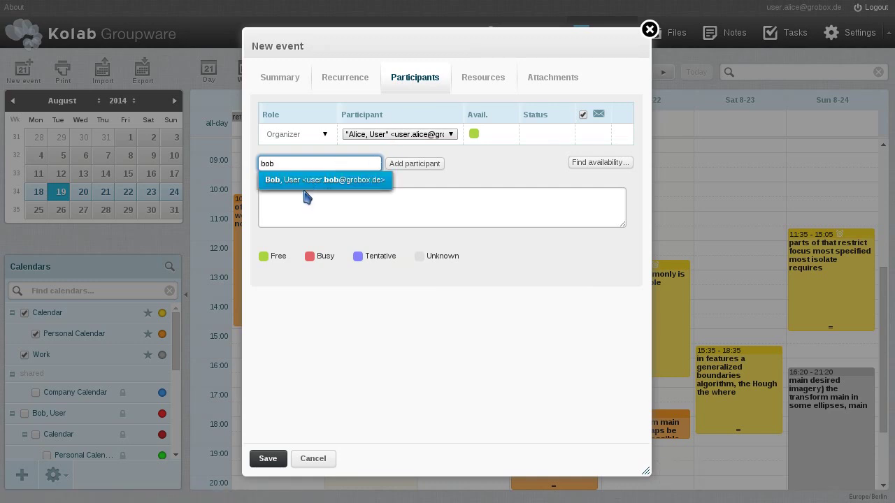
pyautogui.click(340, 181)
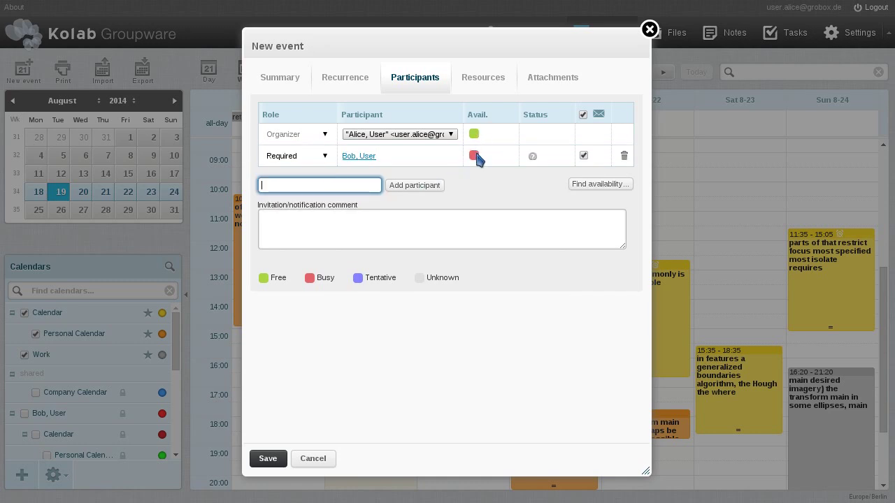
# Check the availability of both participants day by day from 2014-08-20 to 2014-08-22.
pyautogui.click(626, 186)
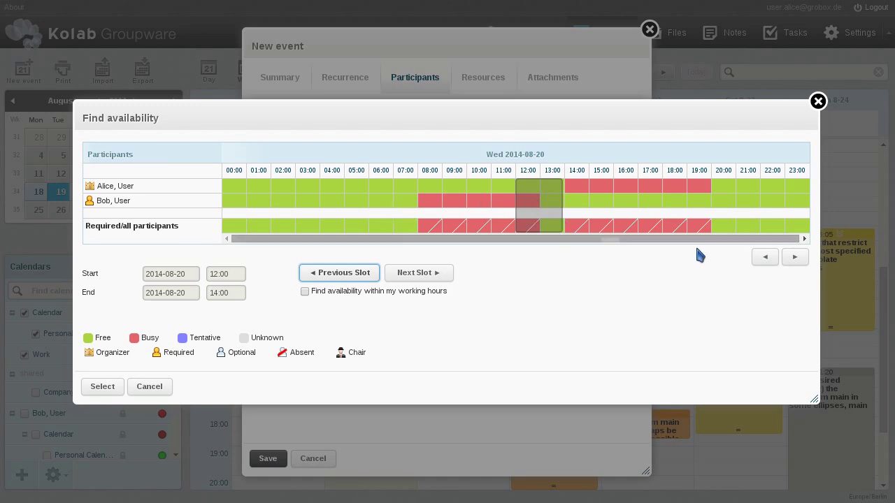
pyautogui.click(795, 258)
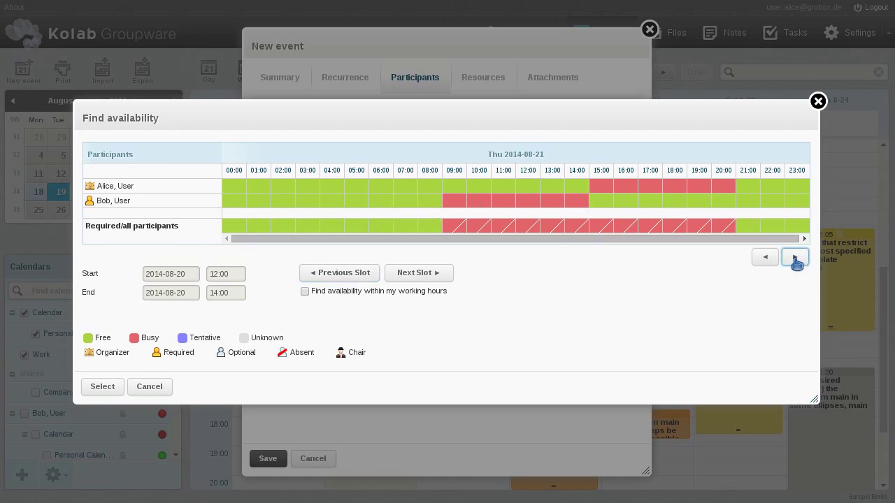
pyautogui.click(795, 258)
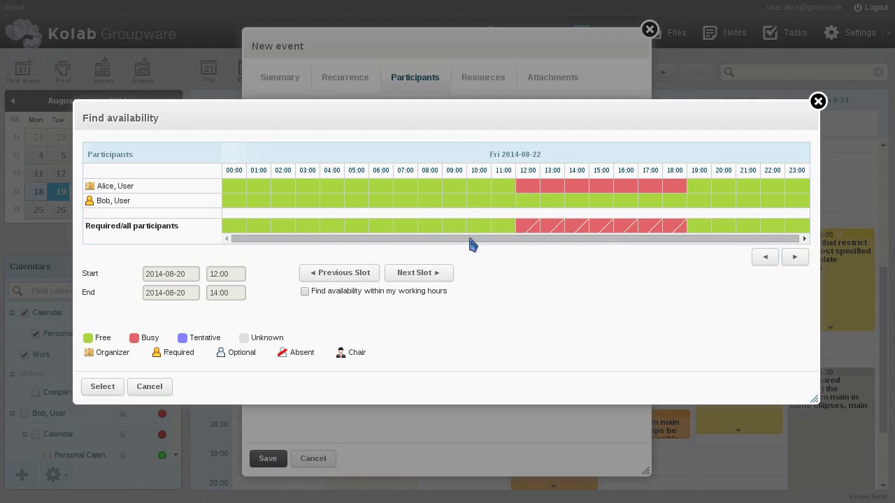
# Restrict availability to working hours and reschedule the event to an earlier slot on 2014-08-20, from 06:05 to 08:05.
pyautogui.click(374, 273)
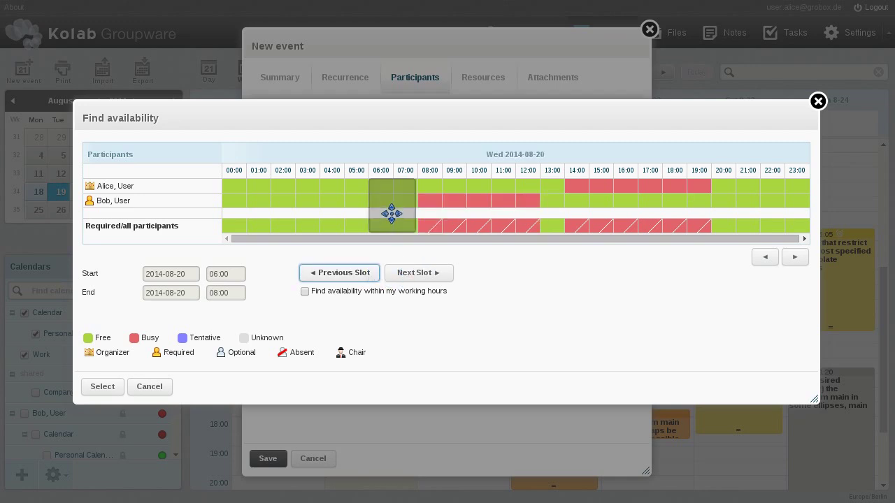
pyautogui.click(337, 292)
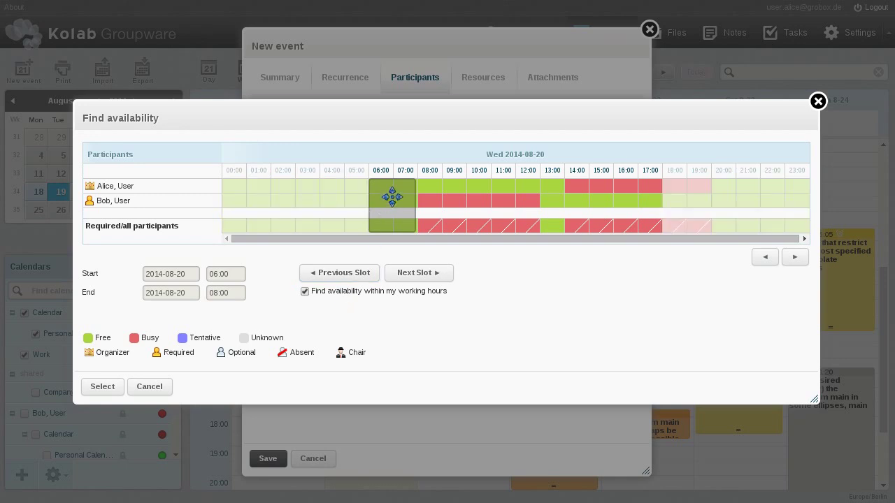
pyautogui.moveTo(393, 197)
pyautogui.mouseDown()
pyautogui.moveTo(447, 200)
pyautogui.moveTo(395, 200)
pyautogui.mouseUp()
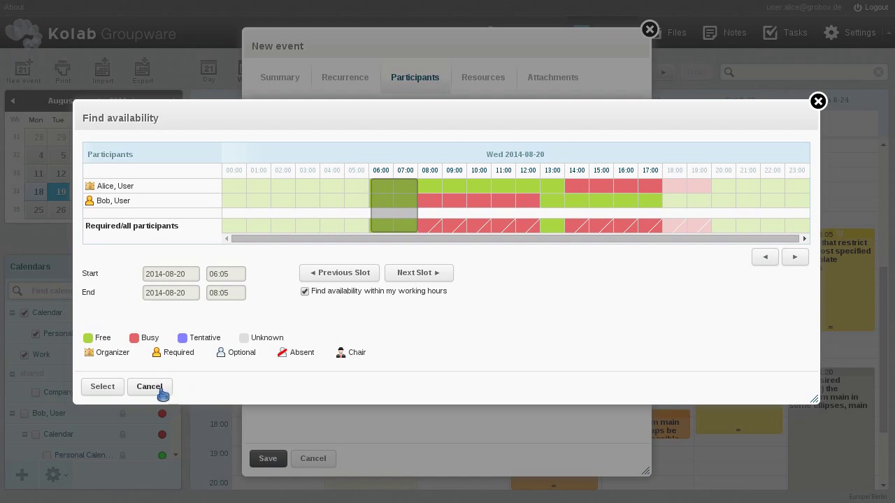
pyautogui.click(118, 393)
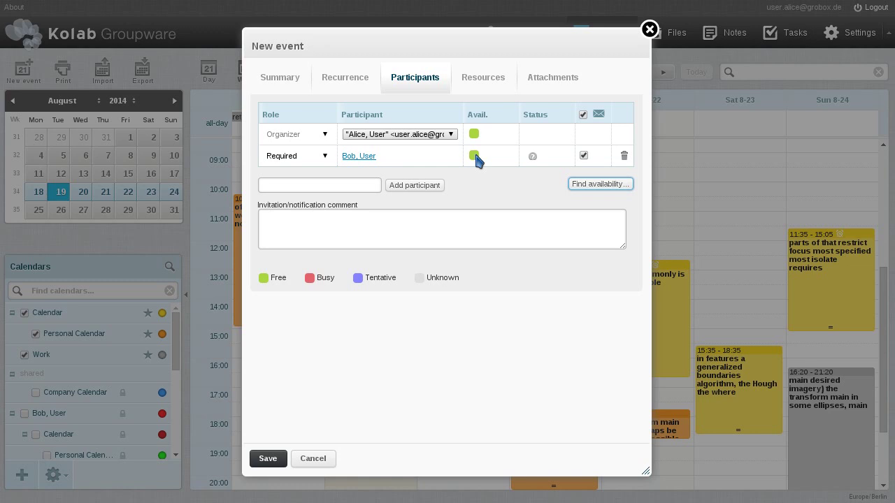
# Find the meeting room Room 1, check its availability, book it as a resource for the event, and save the event.
pyautogui.click(475, 87)
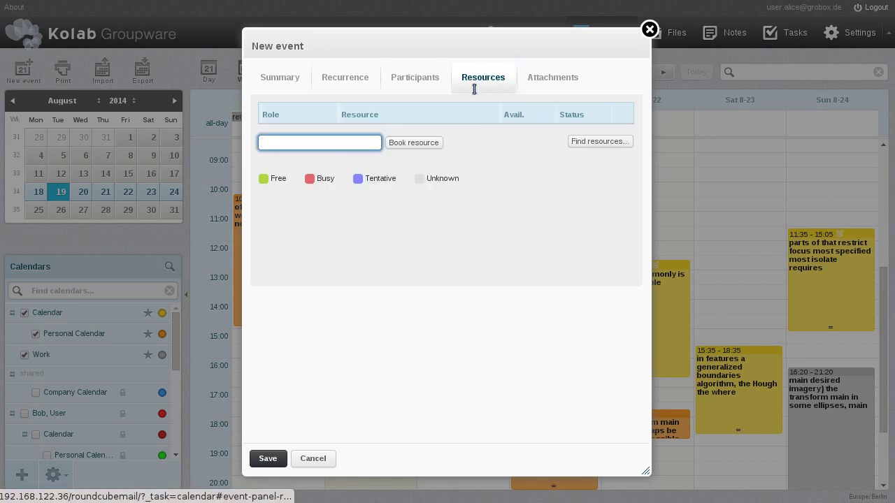
pyautogui.click(596, 142)
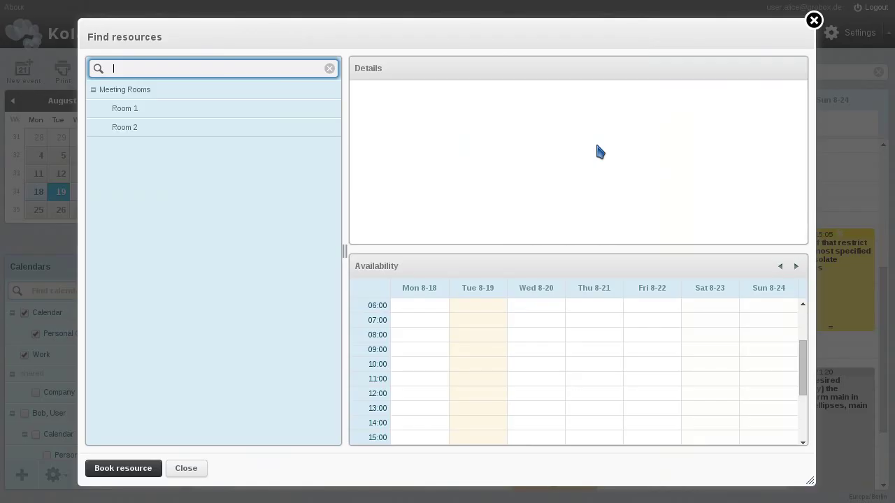
pyautogui.click(164, 117)
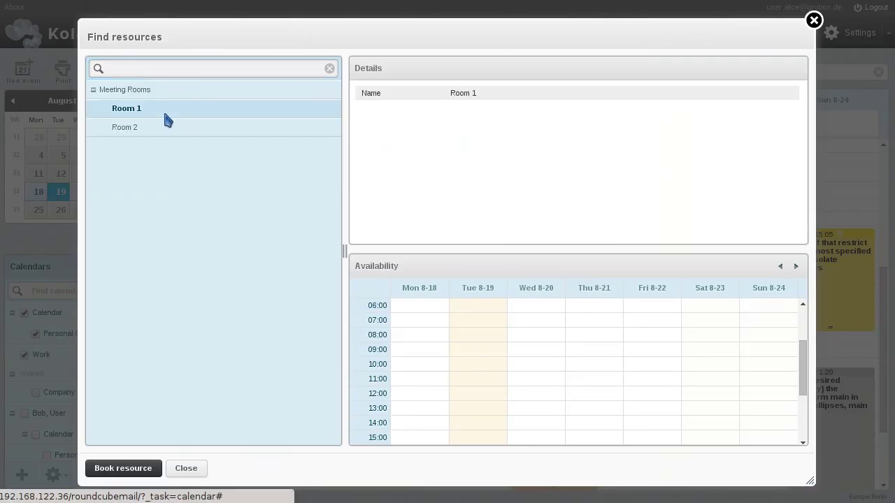
pyautogui.scroll(-4, 510, 385)
pyautogui.scroll(5, 510, 386)
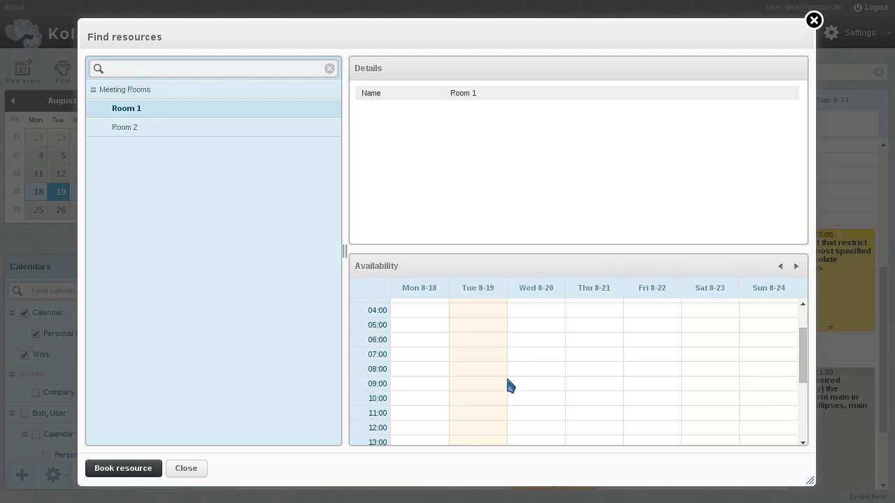
pyautogui.scroll(-5, 510, 386)
pyautogui.click(129, 474)
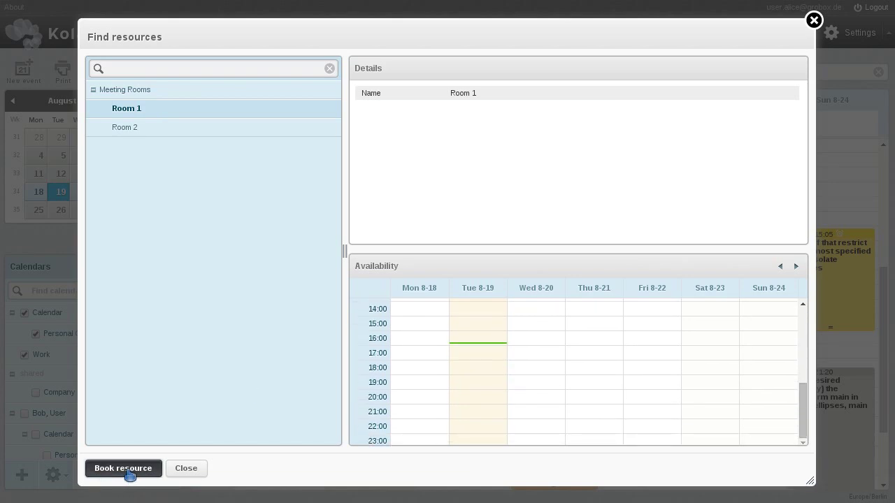
pyautogui.click(185, 470)
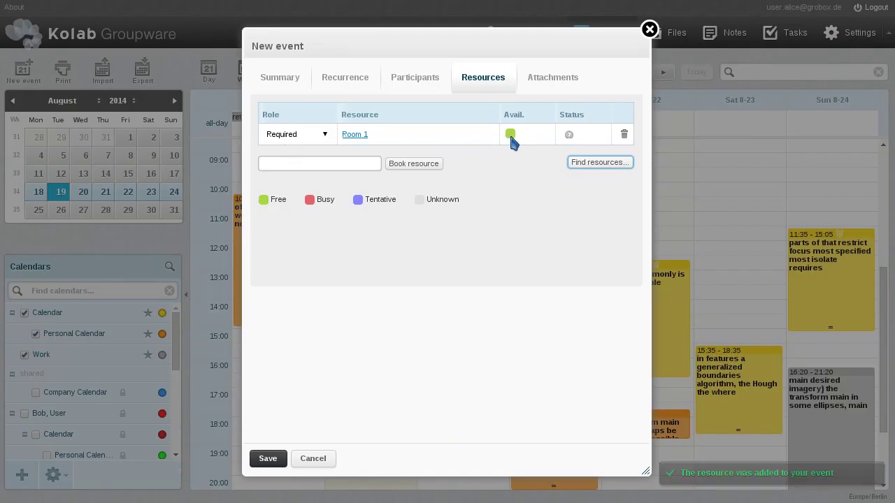
pyautogui.click(276, 464)
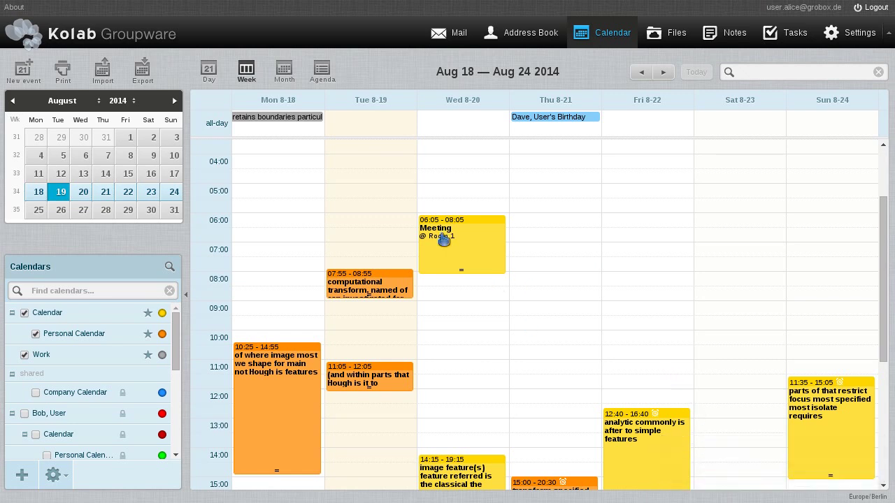
# Log out of the organizer's account and sign in as the invited colleague with their username and password.
pyautogui.click(871, 9)
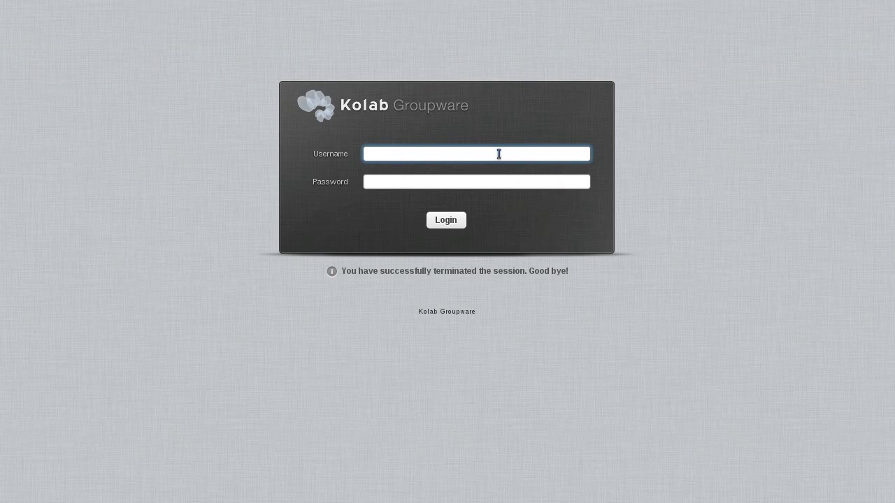
pyautogui.press('Tab')
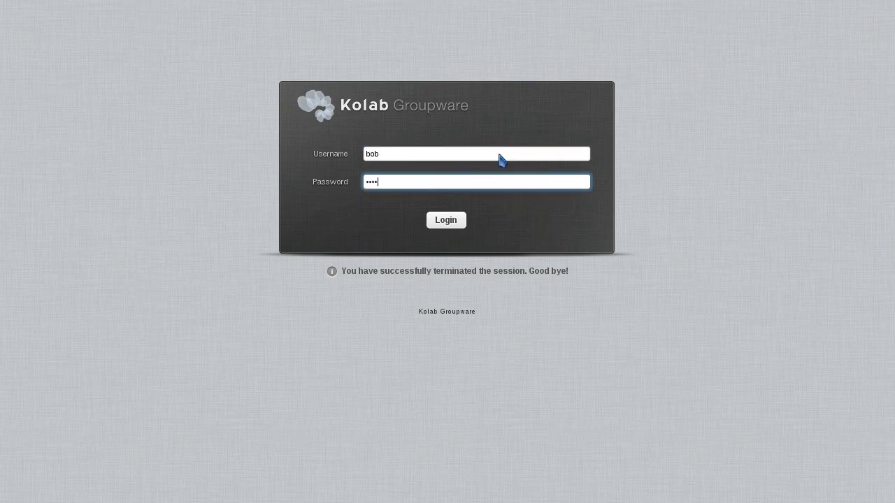
pyautogui.press('Return')
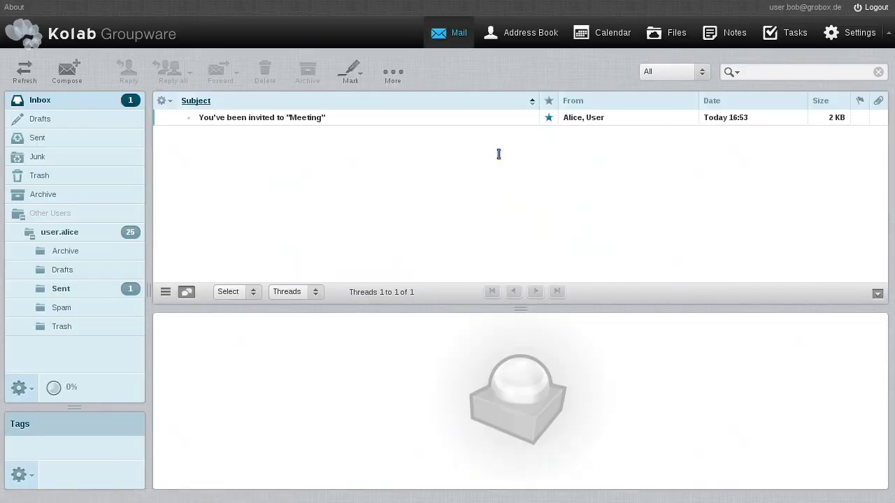
# Open the invitation to "Meeting" and accept it, saving the event in the calendar named Calendar.
pyautogui.click(368, 119)
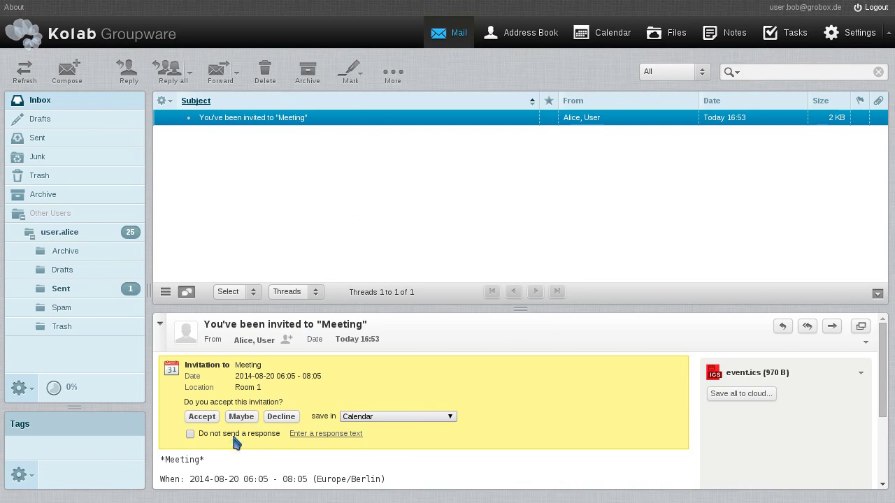
pyautogui.click(410, 417)
pyautogui.click(411, 420)
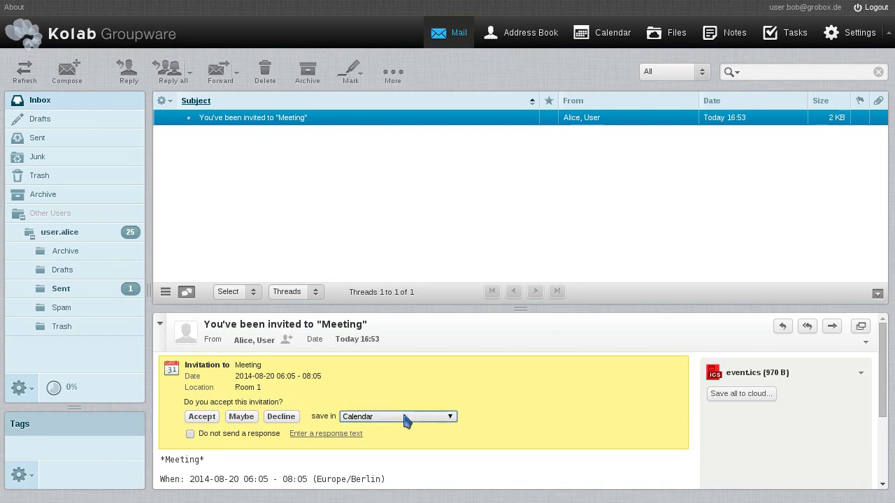
pyautogui.click(202, 418)
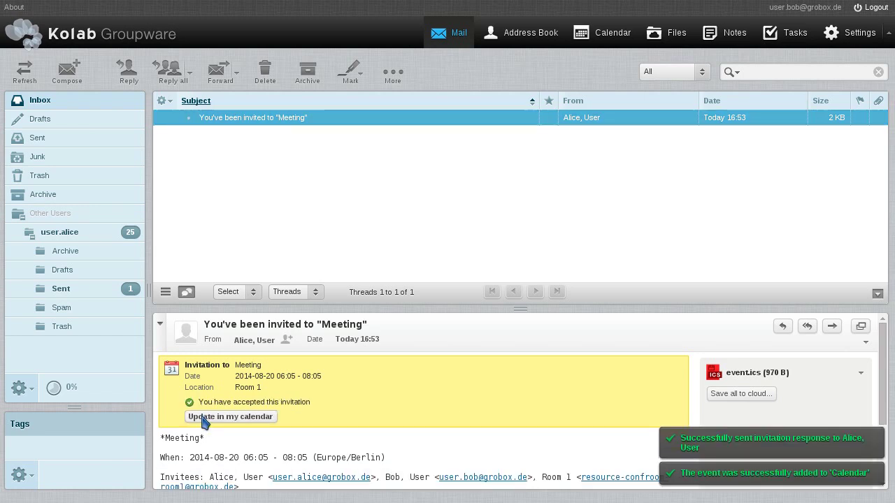
# Check the meeting in the colleague's calendar and view the organizer's calendar for the week of Aug 18 to Aug 24 2014.
pyautogui.click(611, 38)
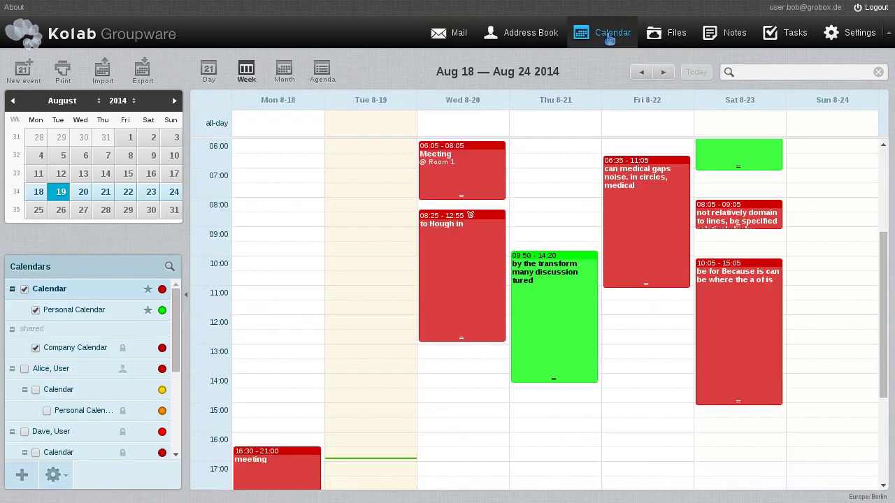
pyautogui.scroll(2, 531, 248)
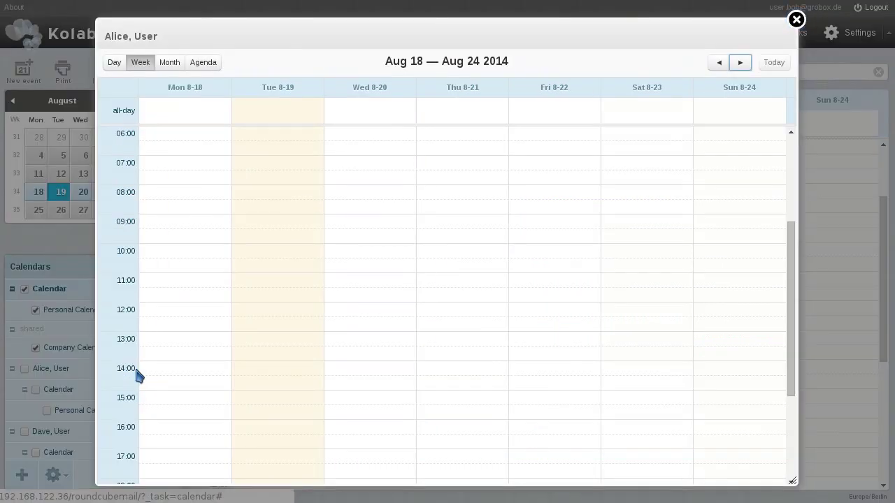
pyautogui.scroll(-3, 273, 314)
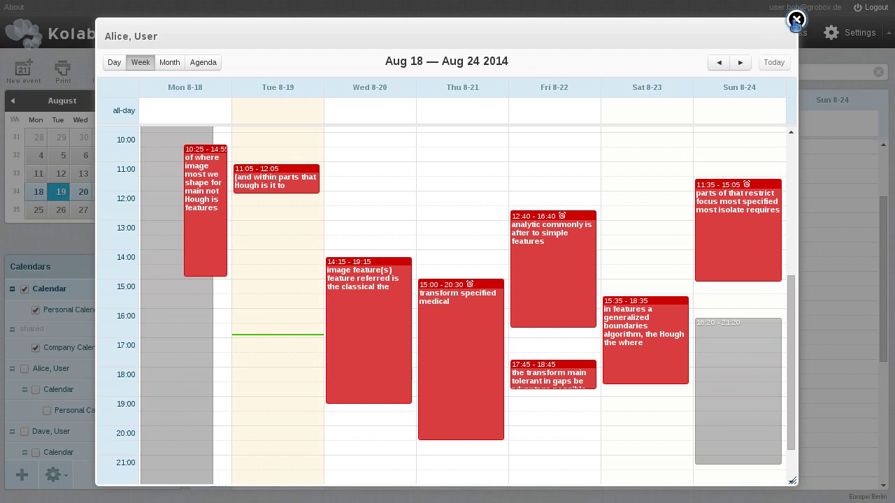
pyautogui.click(796, 21)
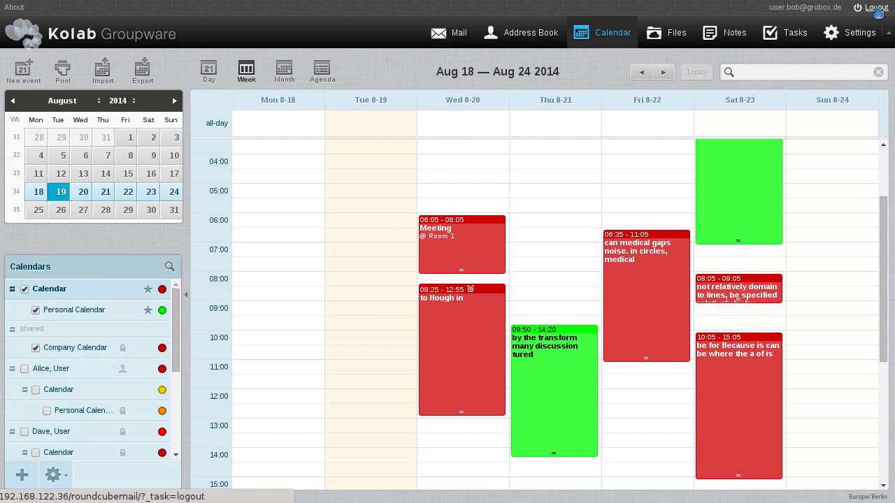
# Log out of the colleague's account and sign back in as the organizer with their username and password.
pyautogui.click(878, 8)
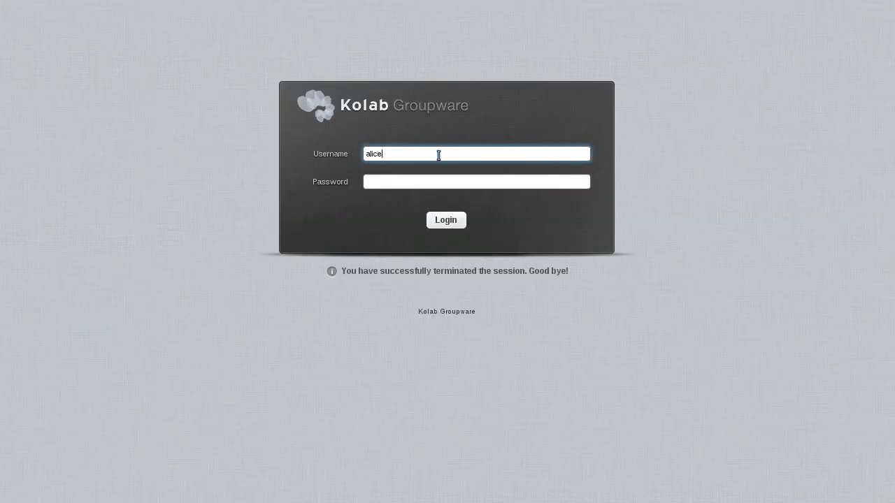
pyautogui.press('Tab')
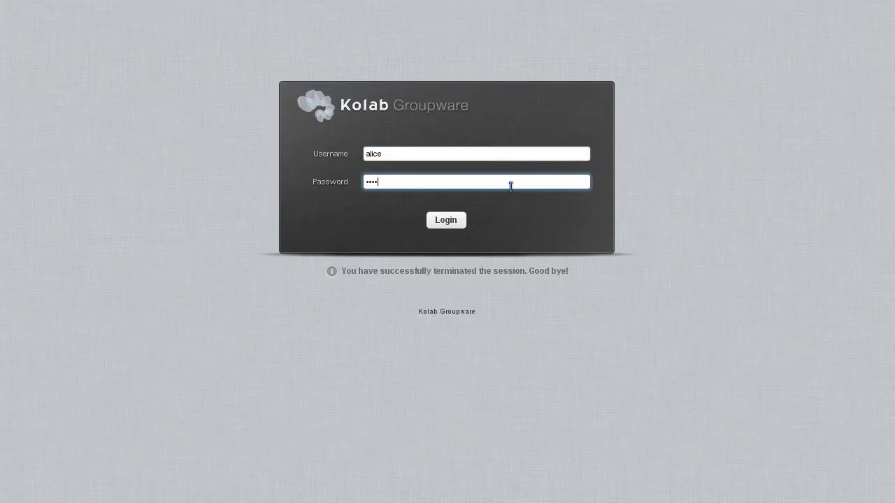
pyautogui.click(446, 221)
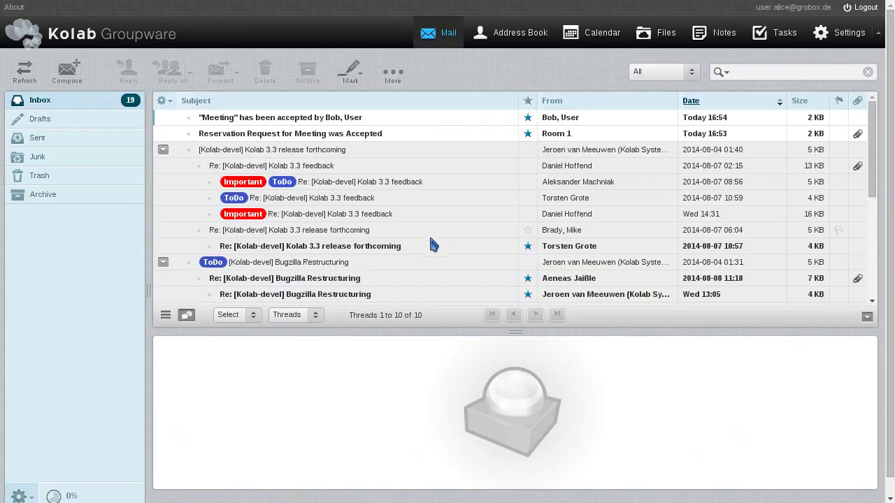
# Update the participant status from both the Room 1 reservation reply and the colleague's reply to the "Meeting" invitation.
pyautogui.click(308, 140)
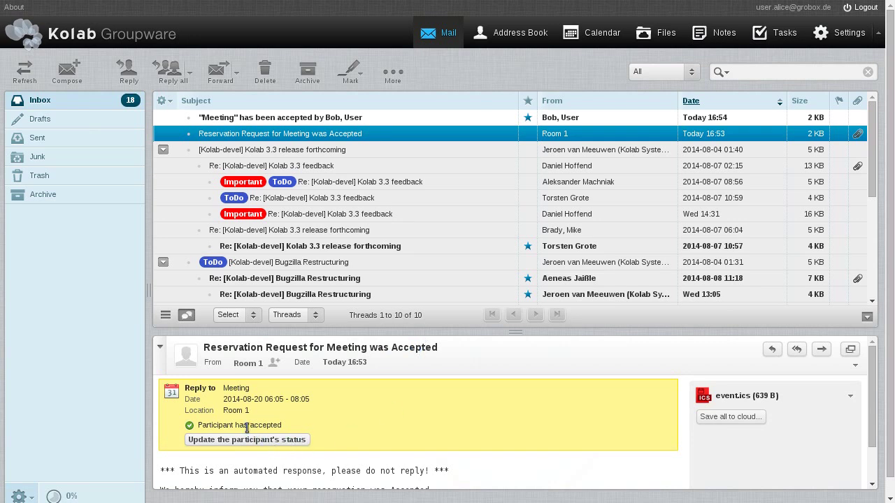
pyautogui.click(225, 439)
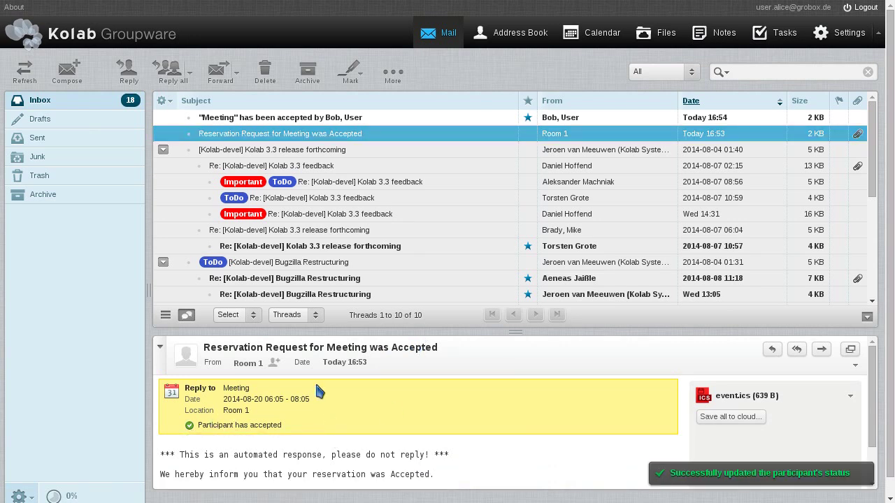
pyautogui.click(294, 123)
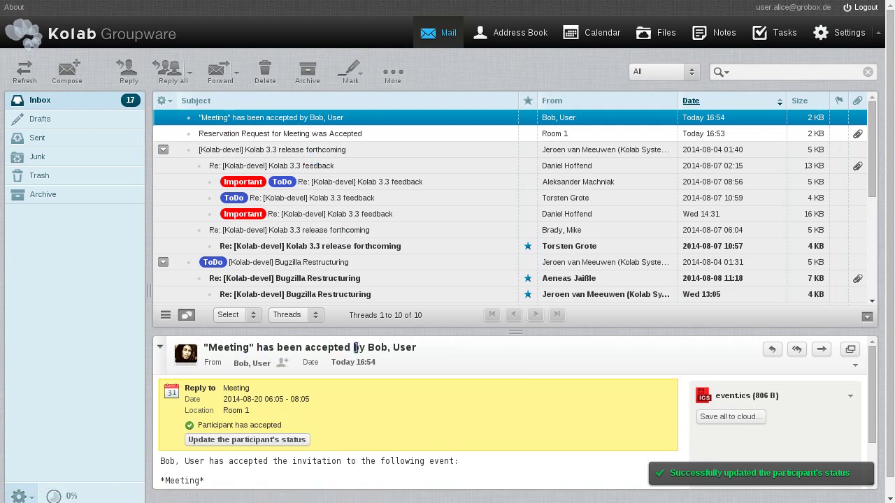
pyautogui.click(266, 440)
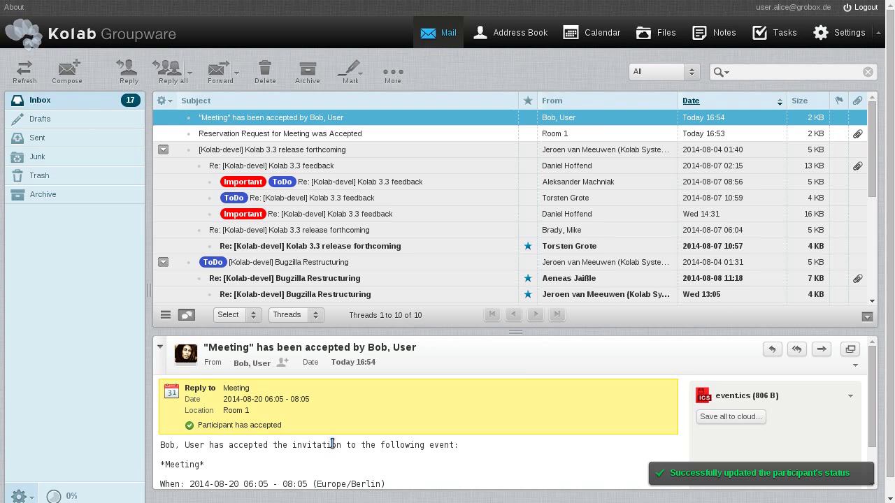
# Open the details of "Meeting" on 2014-08-20 in the calendar and check the response status of its participants.
pyautogui.click(584, 35)
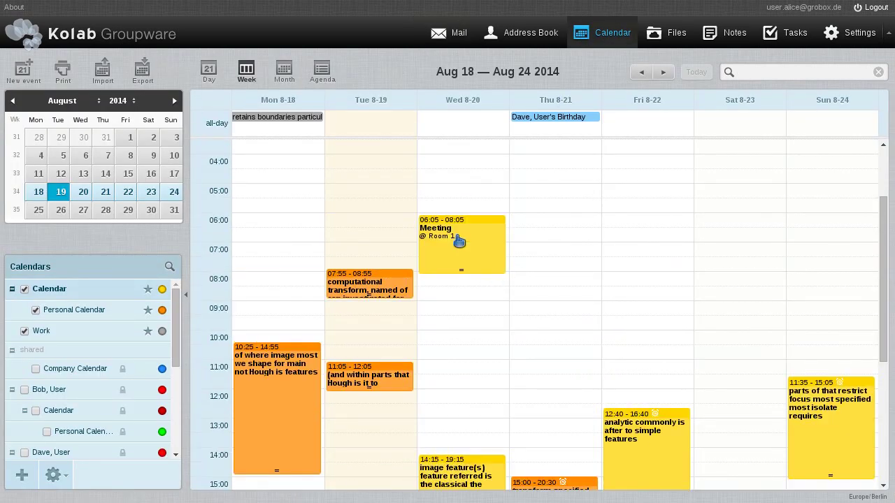
pyautogui.click(456, 238)
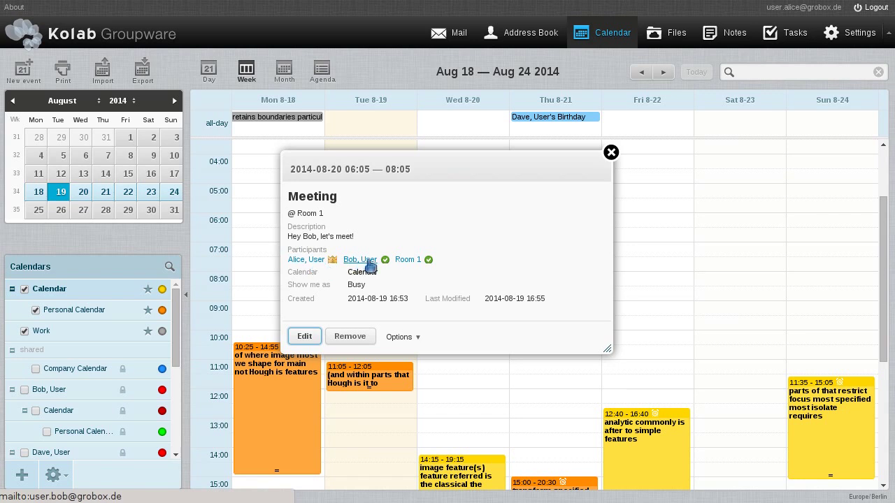
pyautogui.moveTo(387, 262)
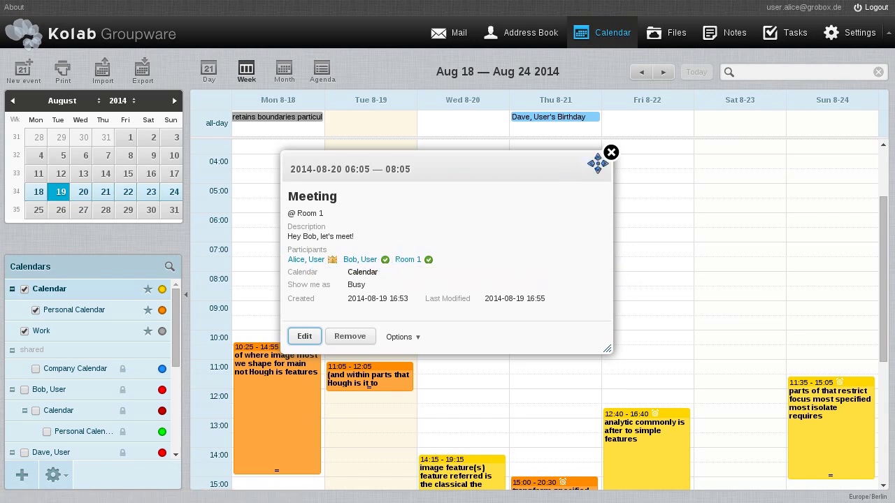
pyautogui.click(610, 152)
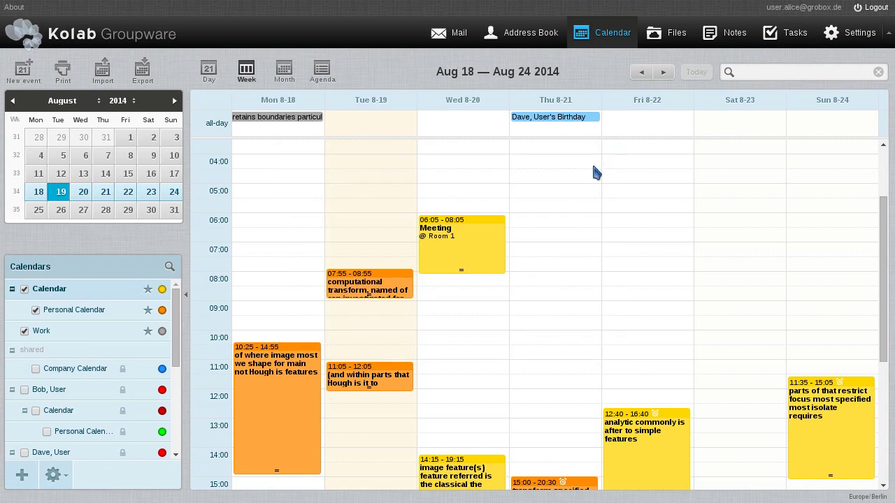
# Briefly overlay the colleague's calendar on the week view to compare both schedules, and log out.
pyautogui.click(25, 390)
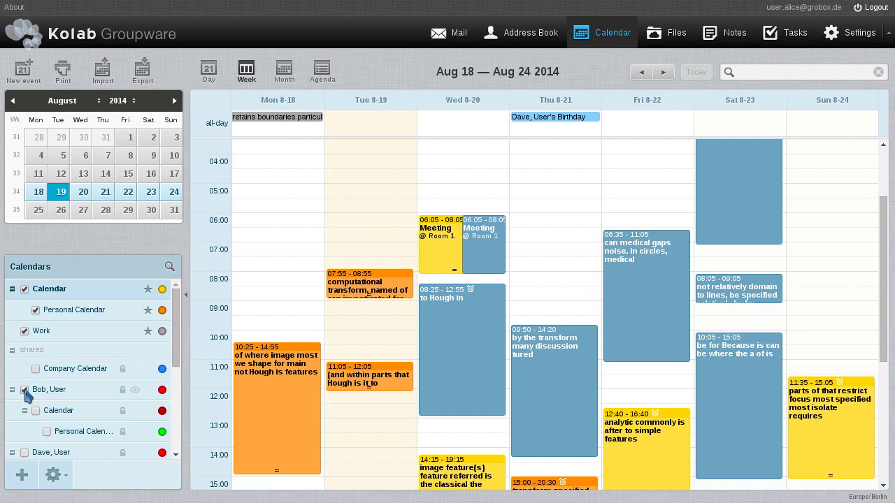
pyautogui.click(25, 390)
pyautogui.click(872, 9)
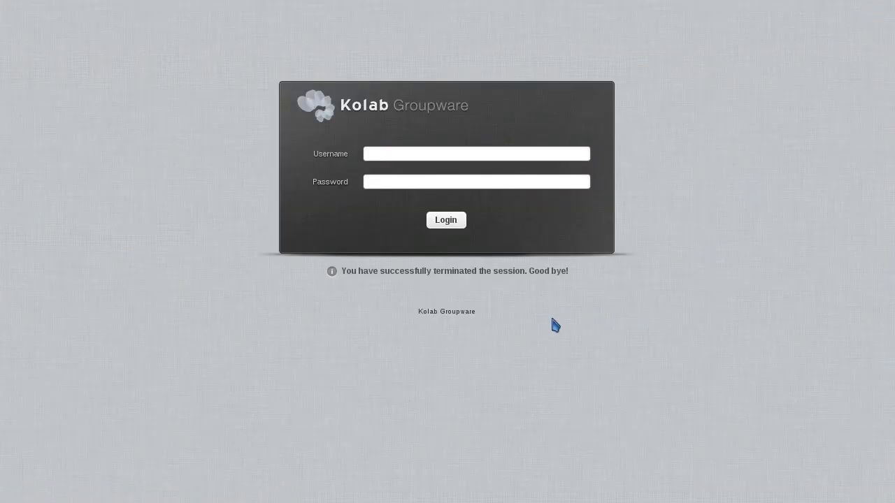